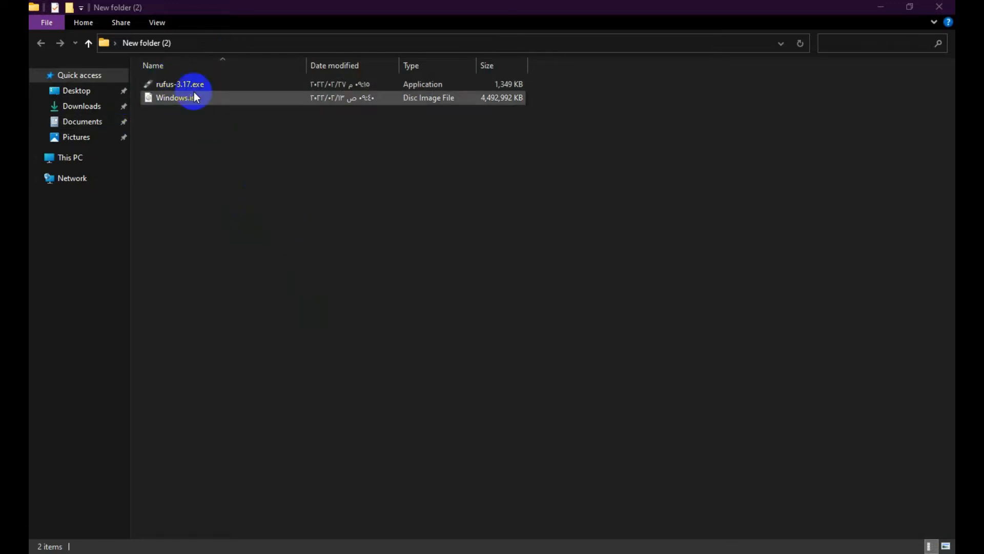
Step: Launch rufus-3.17.exe from New folder (2)
{"action": "left_click", "coordinate": [173, 83]}
{"action": "right_click", "coordinate": [173, 84]}
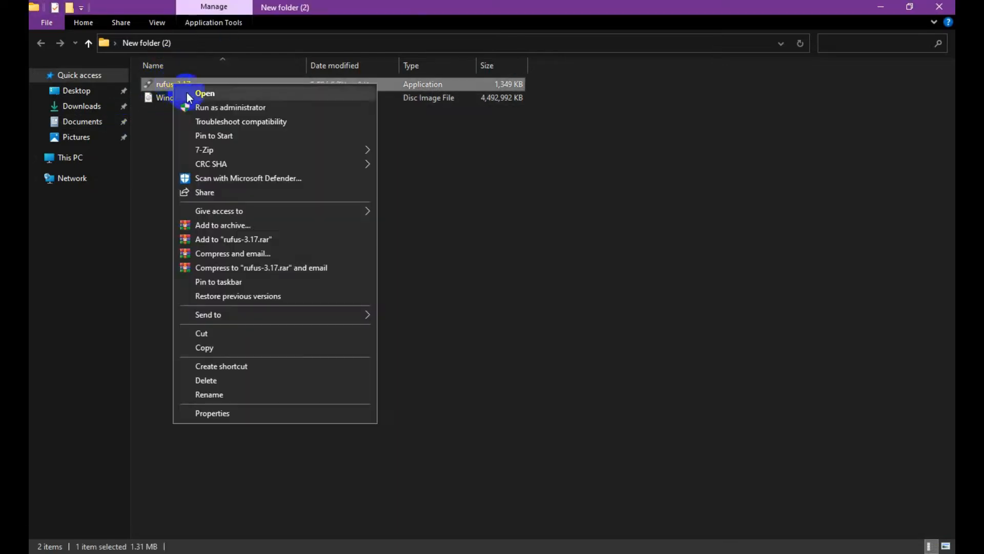
{"action": "left_click", "coordinate": [188, 94]}
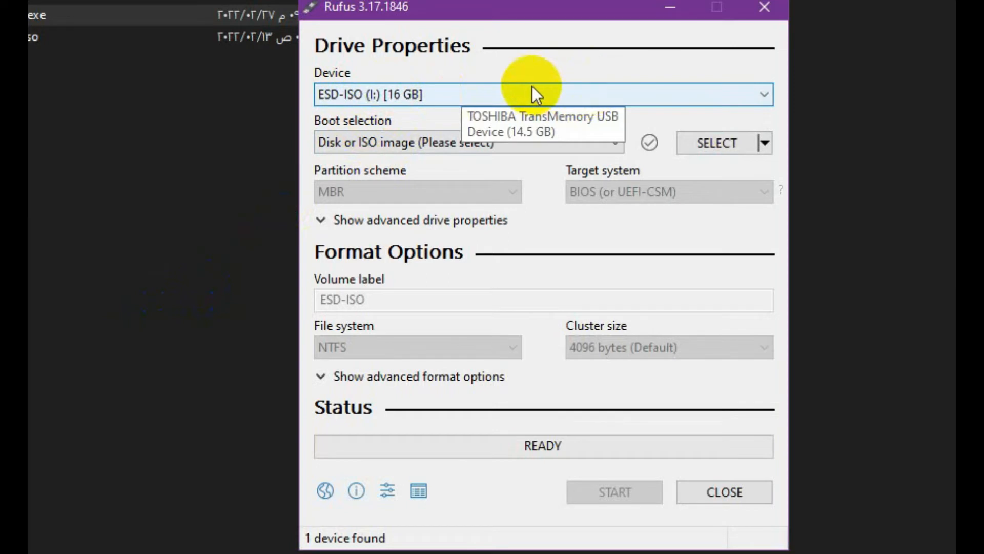
Step: Choose the ESD-ISO (I:) [16 GB] USB drive as the target device
{"action": "left_click", "coordinate": [562, 92]}
{"action": "left_click", "coordinate": [563, 92]}
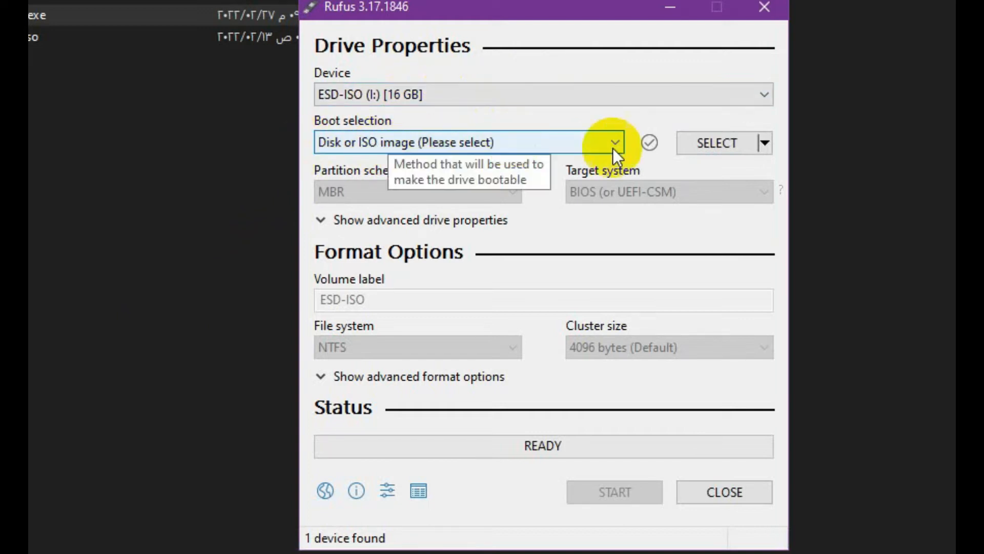
{"action": "left_click", "coordinate": [464, 96]}
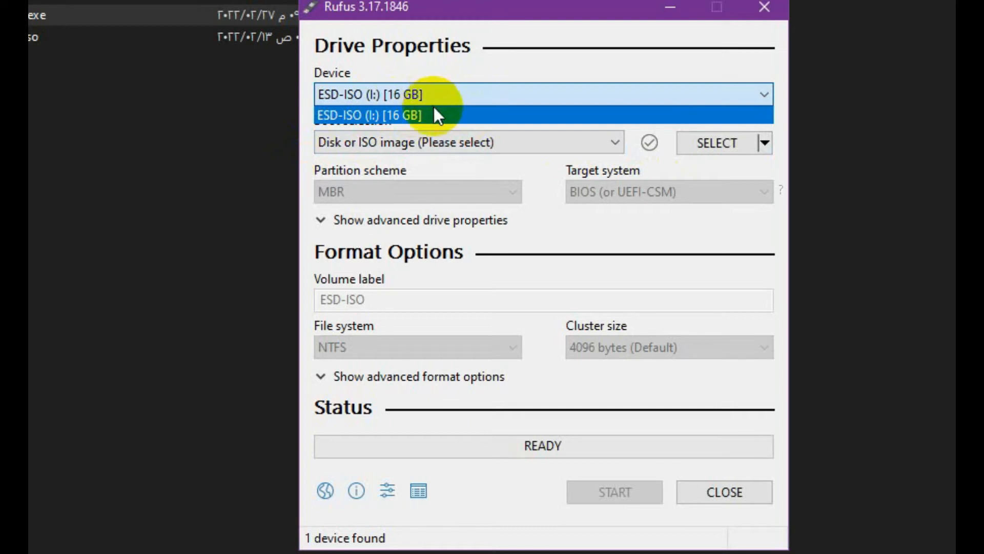
{"action": "left_click", "coordinate": [463, 93]}
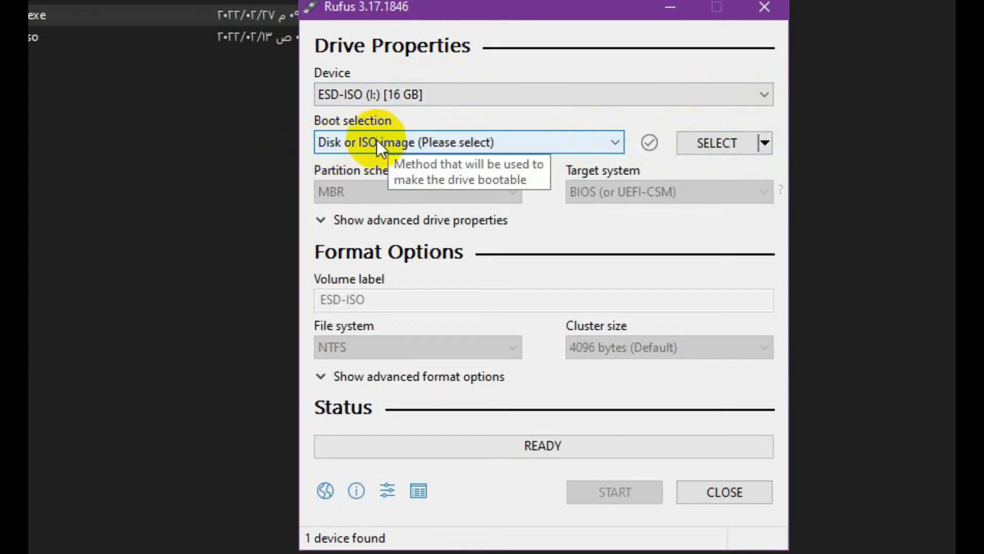
Step: Load Windows.iso from the desktop's New folder (2) as the boot image and choose the Standard Windows installation image option
{"action": "left_click", "coordinate": [766, 144]}
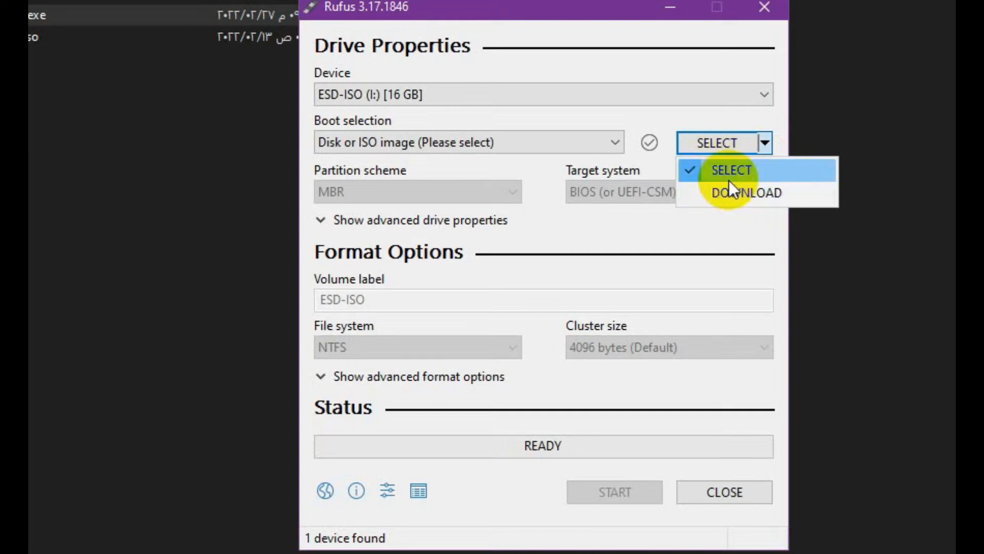
{"action": "left_click", "coordinate": [751, 165]}
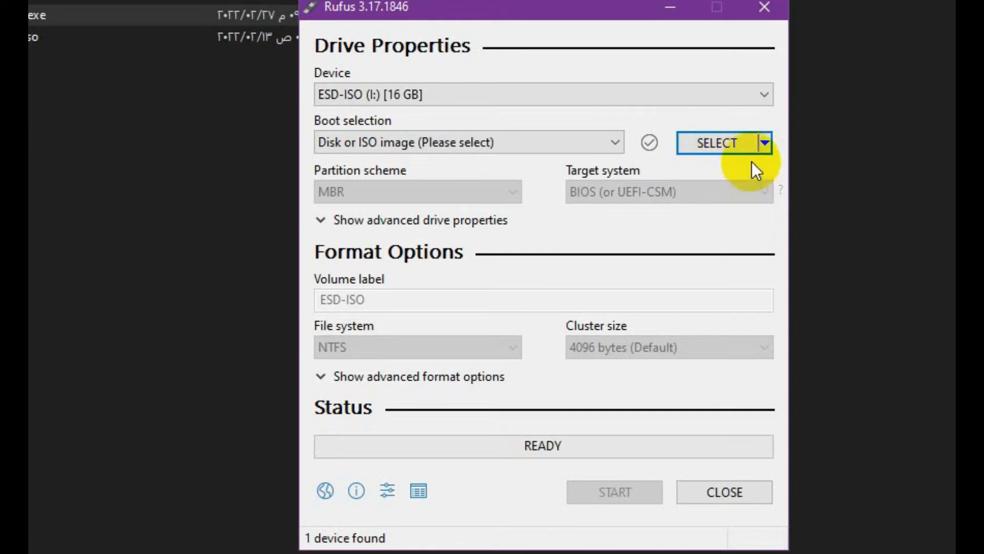
{"action": "left_click", "coordinate": [693, 150]}
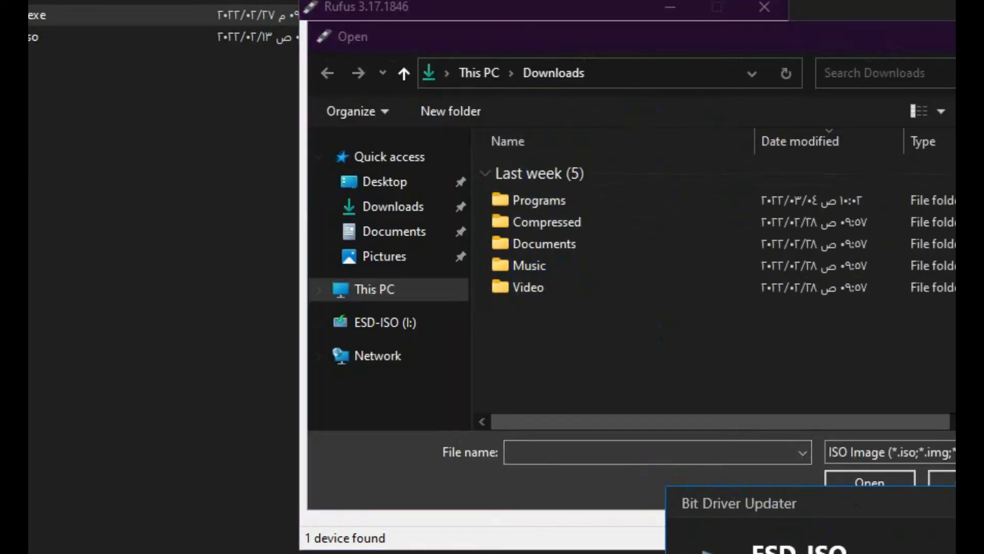
{"action": "left_click", "coordinate": [413, 183]}
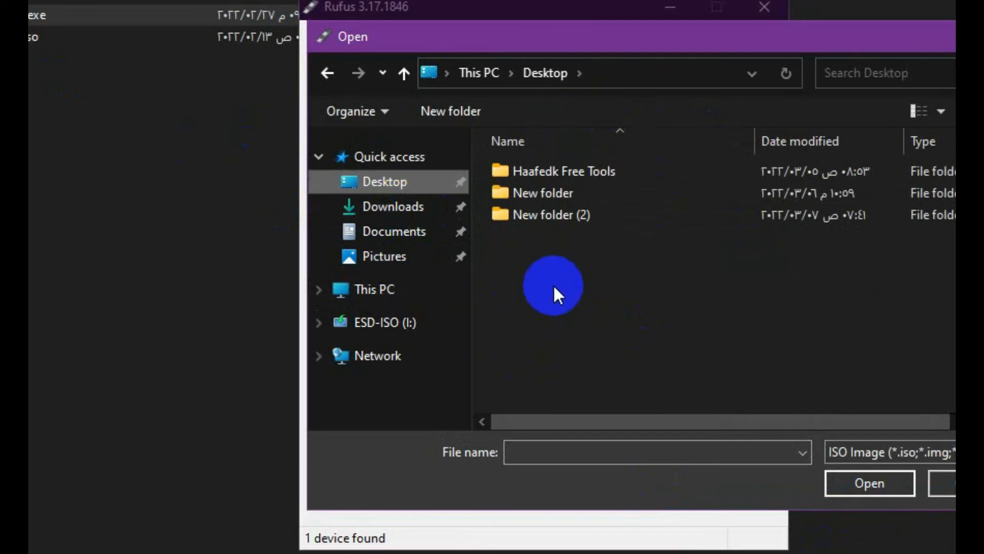
{"action": "double_click", "coordinate": [535, 217]}
{"action": "left_click", "coordinate": [533, 172]}
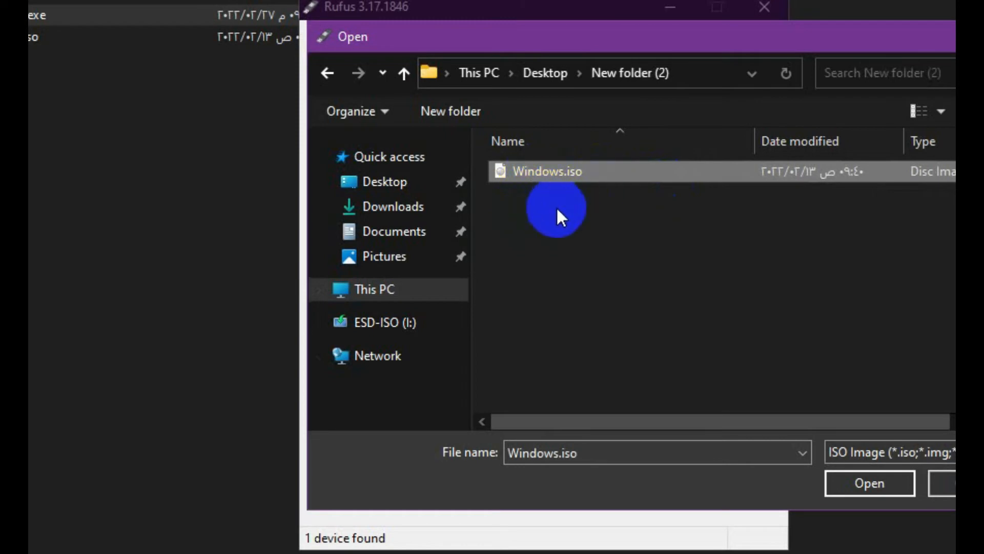
{"action": "left_click", "coordinate": [847, 486]}
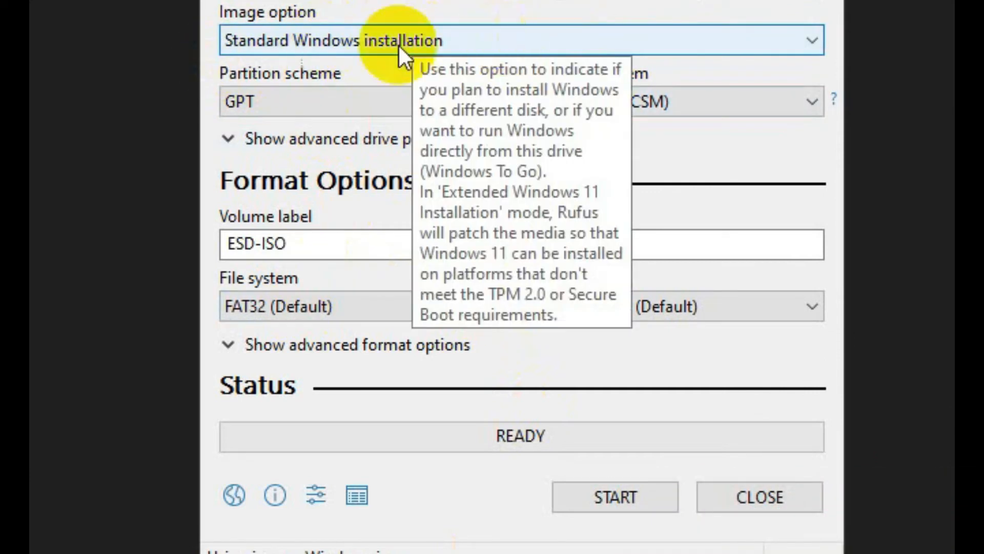
{"action": "left_click", "coordinate": [750, 42]}
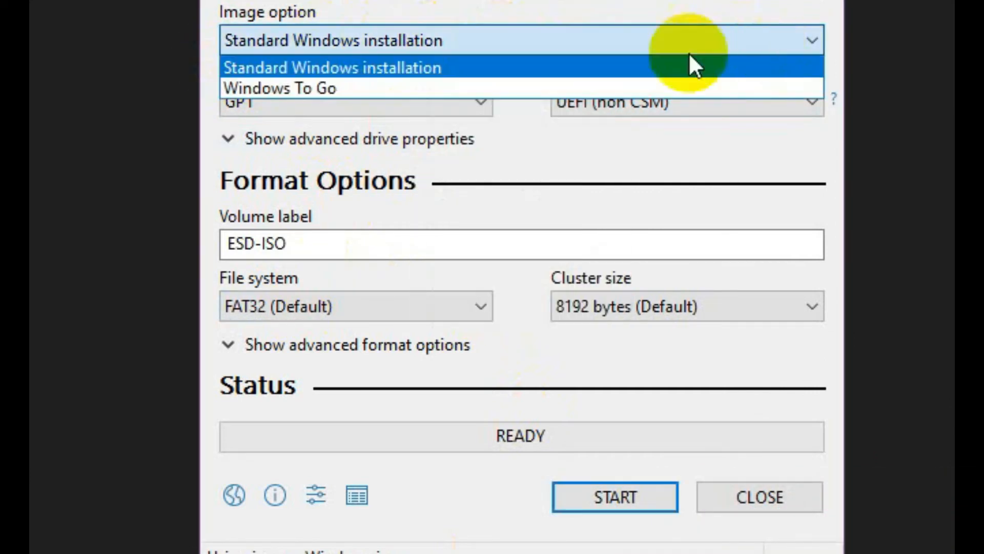
{"action": "left_click", "coordinate": [355, 67]}
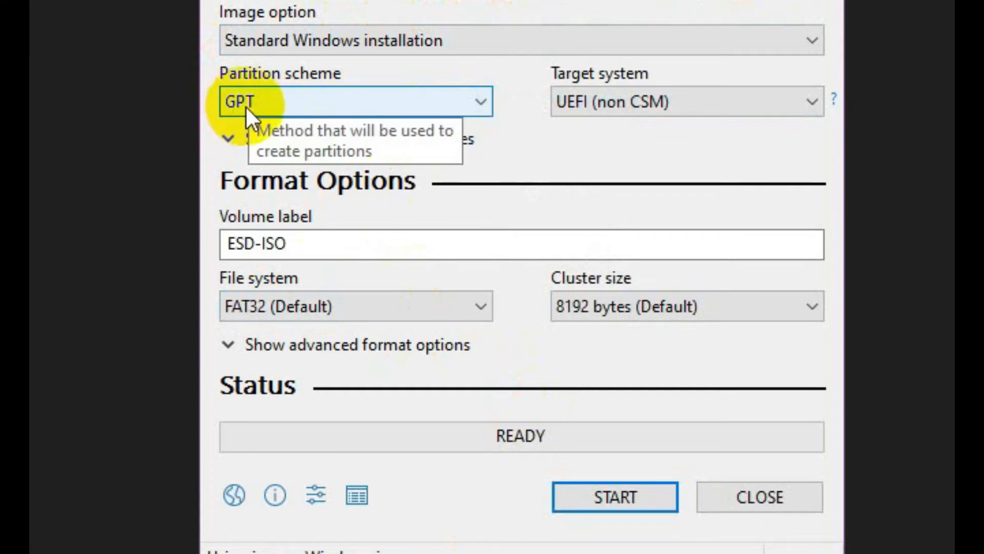
Step: Switch the partition scheme to MBR and back to GPT, and check the target systems offered for GPT
{"action": "mouse_move", "coordinate": [621, 100]}
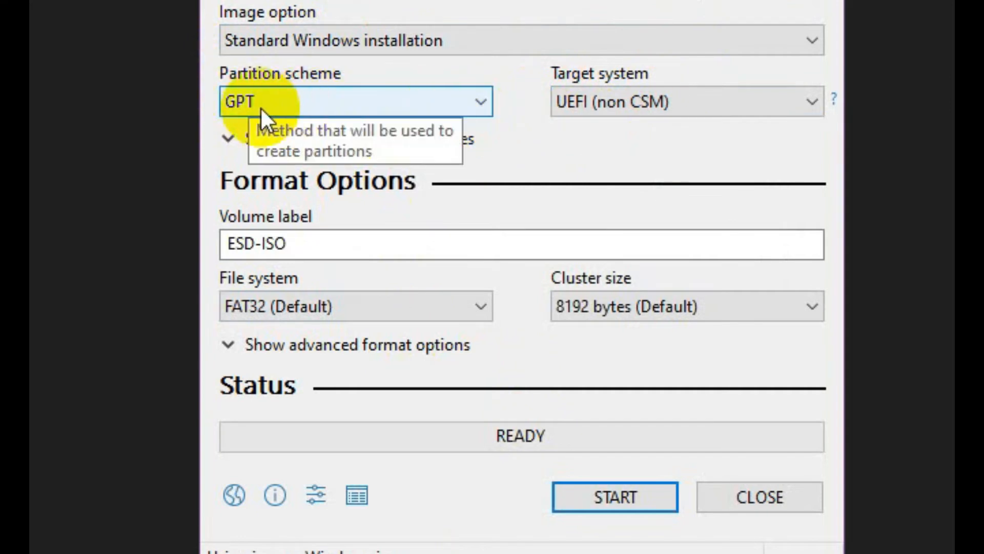
{"action": "left_click", "coordinate": [464, 108]}
{"action": "left_click", "coordinate": [308, 131]}
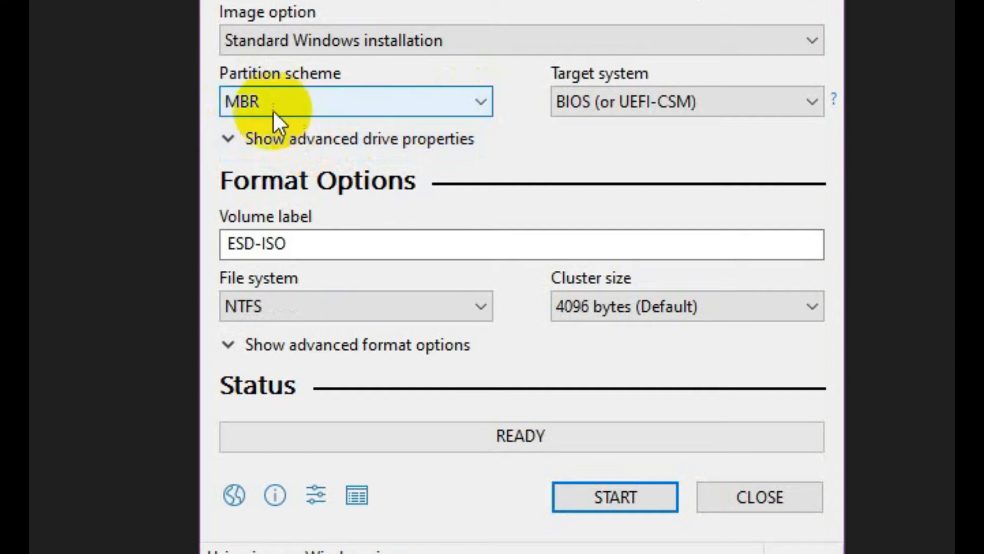
{"action": "left_click", "coordinate": [489, 102]}
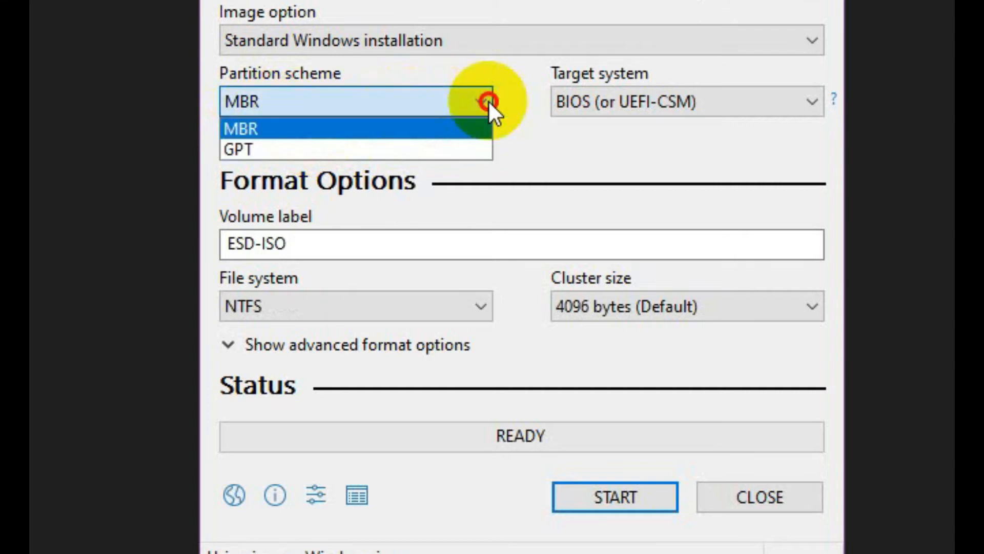
{"action": "left_click", "coordinate": [360, 146]}
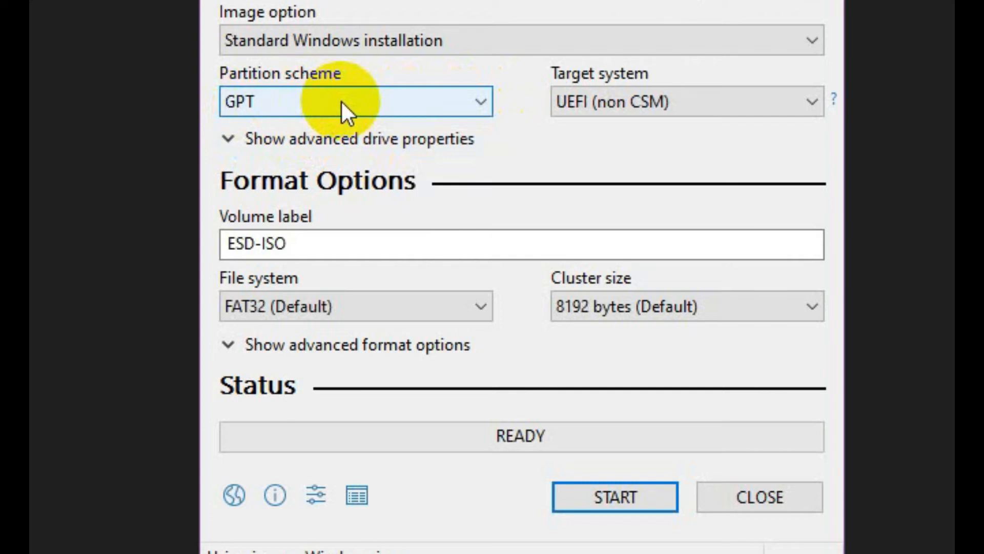
{"action": "left_click", "coordinate": [619, 96]}
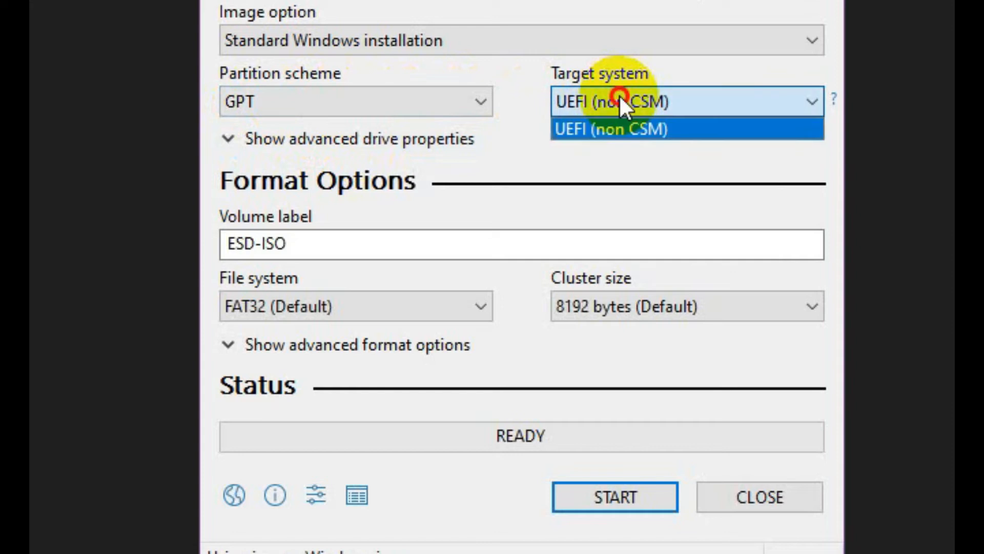
{"action": "left_click", "coordinate": [619, 95]}
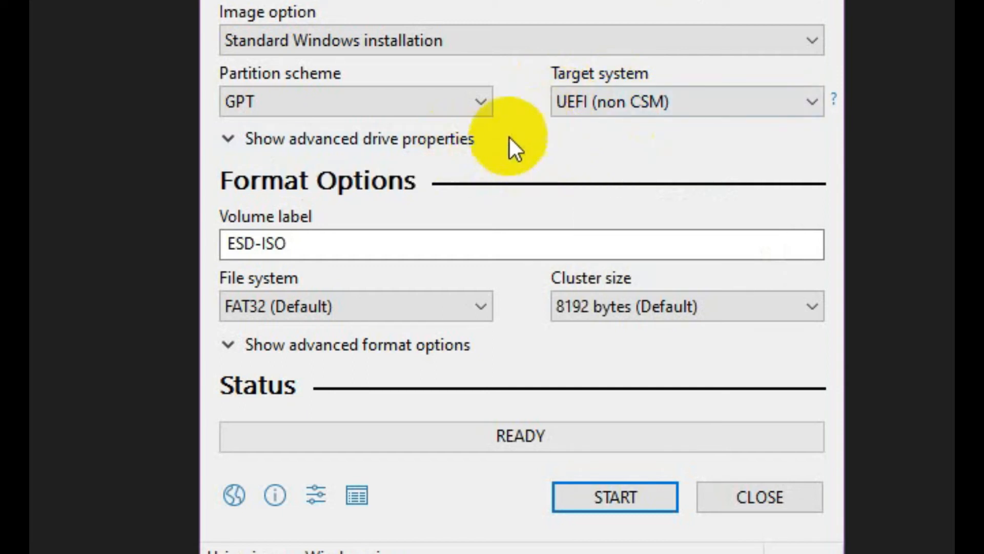
Step: Try the MBR partition scheme again, view its target system options, and switch back to GPT
{"action": "left_click", "coordinate": [488, 108]}
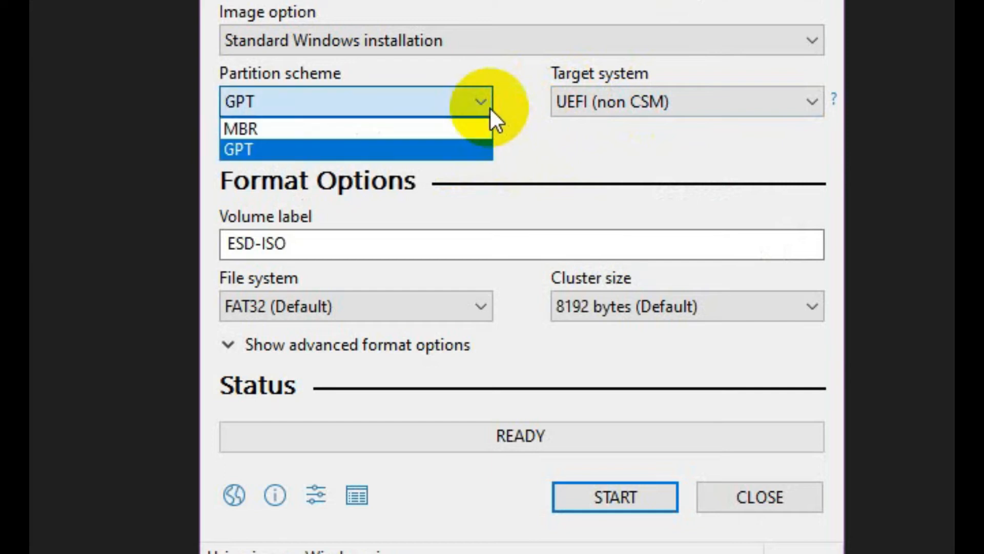
{"action": "left_click", "coordinate": [336, 131]}
{"action": "left_click", "coordinate": [633, 102]}
{"action": "left_click", "coordinate": [634, 102]}
{"action": "left_click", "coordinate": [574, 98]}
{"action": "left_click", "coordinate": [575, 98]}
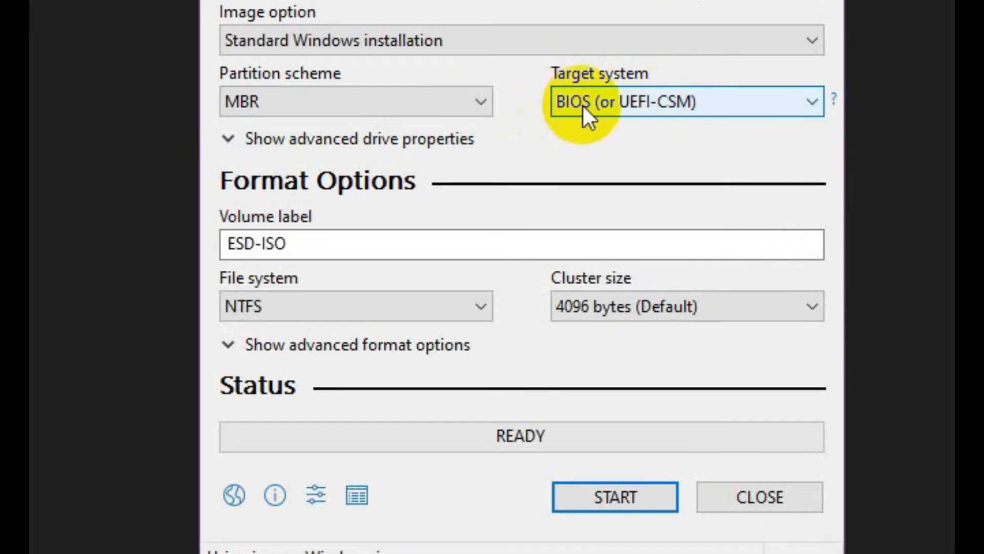
{"action": "left_click", "coordinate": [484, 103]}
{"action": "left_click", "coordinate": [390, 149]}
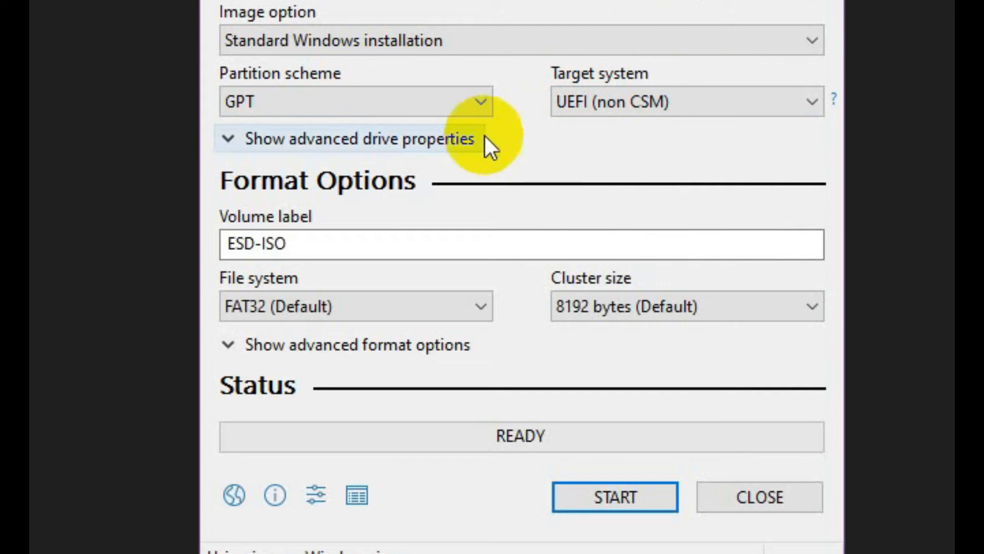
{"action": "left_click", "coordinate": [482, 102]}
{"action": "left_click", "coordinate": [440, 127]}
{"action": "left_click", "coordinate": [473, 102]}
{"action": "left_click", "coordinate": [417, 140]}
Step: Set the partition scheme to GPT and start writing the bootable USB drive, accepting the erasure of all its data
{"action": "left_click", "coordinate": [422, 106]}
{"action": "left_click", "coordinate": [409, 149]}
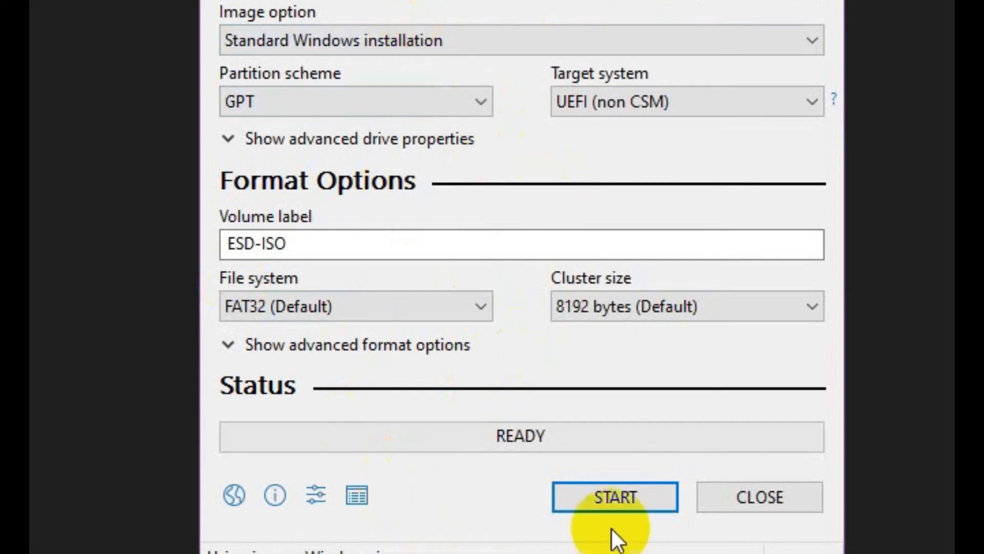
{"action": "left_click", "coordinate": [631, 496]}
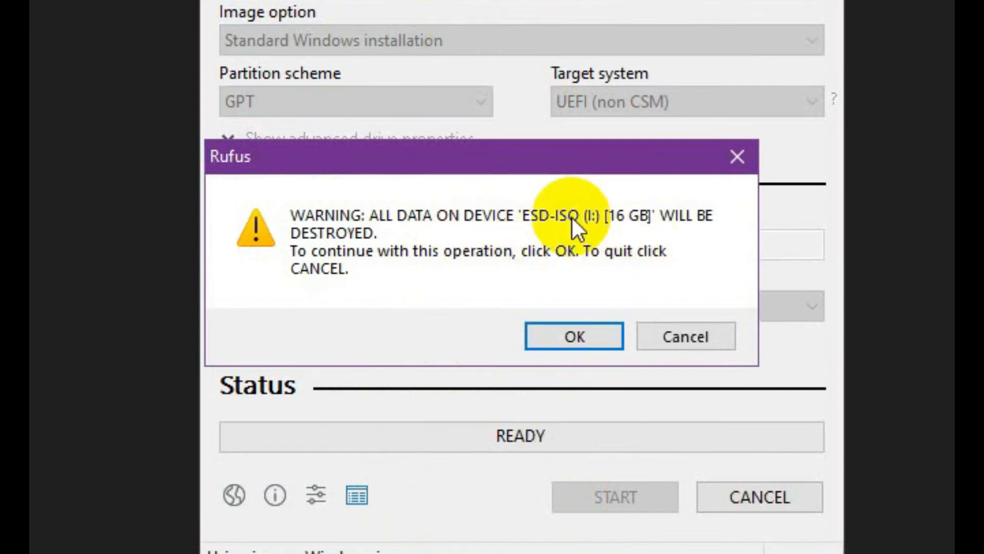
{"action": "left_click", "coordinate": [604, 339]}
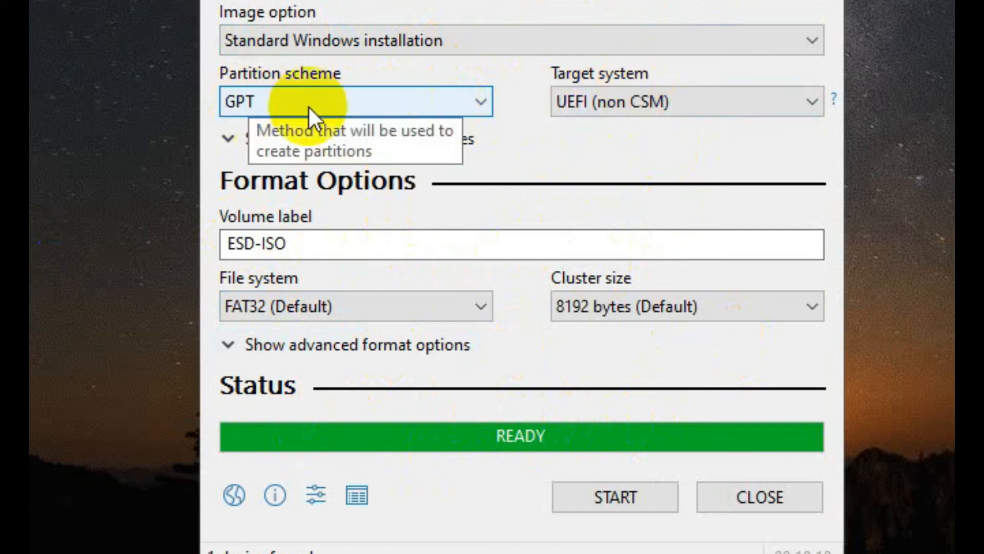
Step: Change the partition scheme to MBR and return it to GPT on the finished drive's settings
{"action": "left_click", "coordinate": [469, 101]}
{"action": "left_click", "coordinate": [339, 131]}
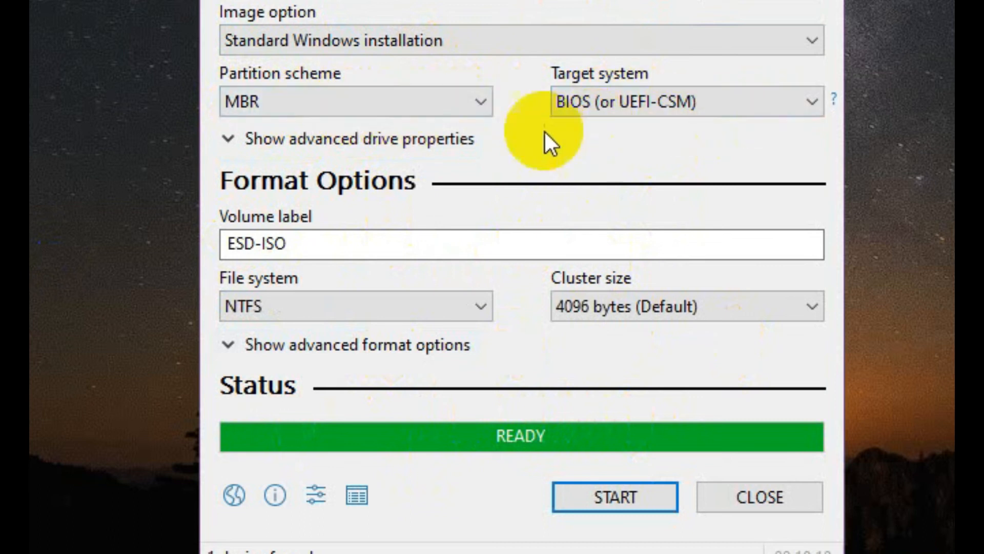
{"action": "left_click", "coordinate": [471, 105]}
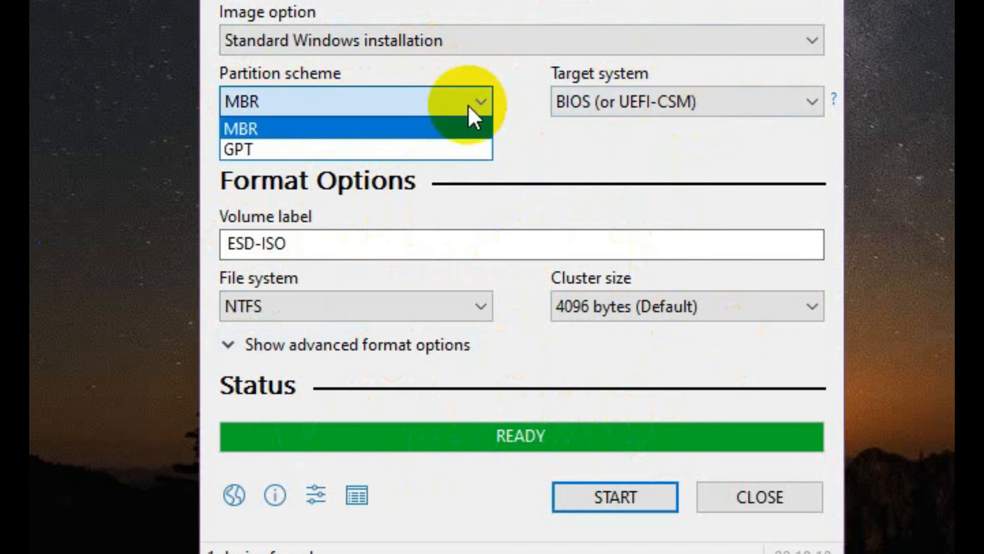
{"action": "left_click", "coordinate": [347, 147]}
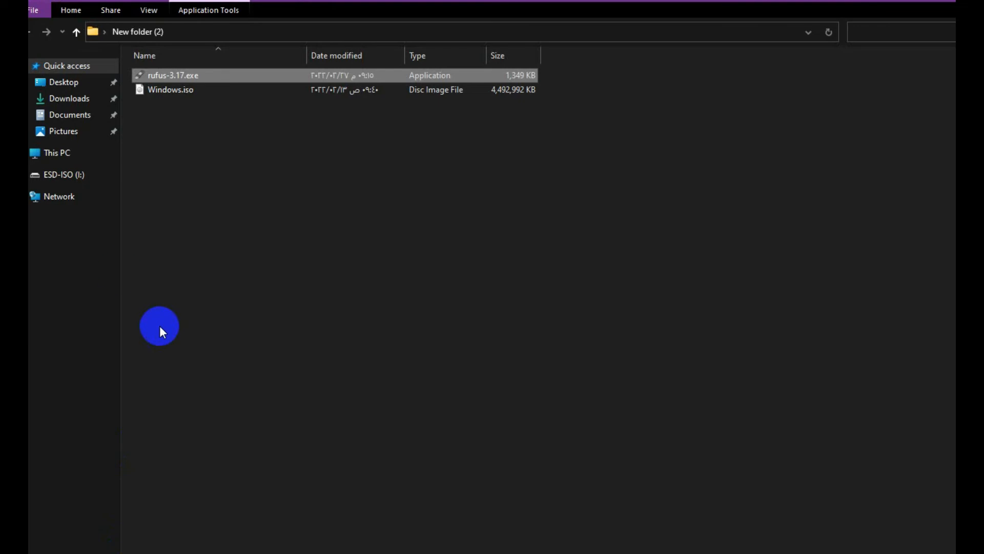
Step: Switch to File Explorer and examine the setup files written to the ESD-ISO (I:) drive
{"action": "left_click", "coordinate": [73, 156]}
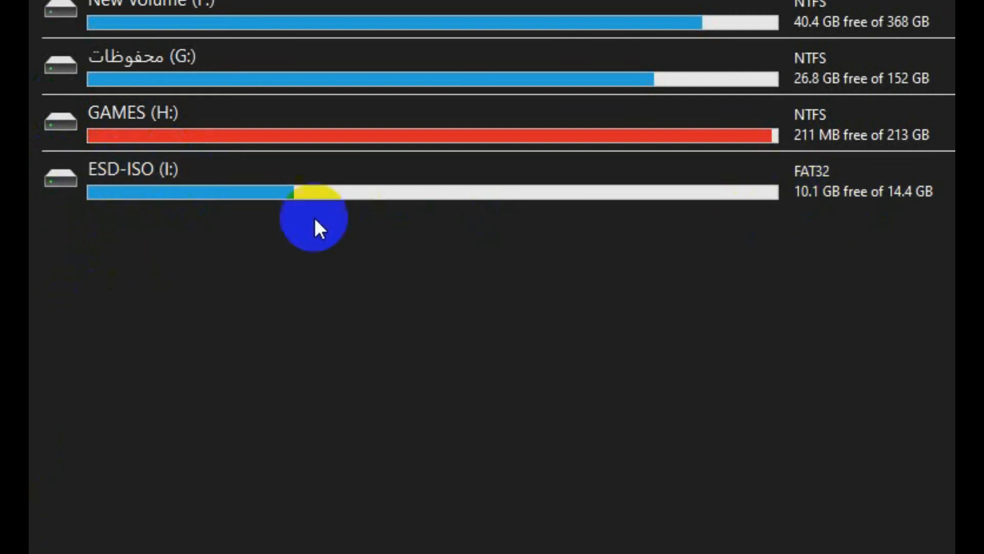
{"action": "double_click", "coordinate": [191, 196]}
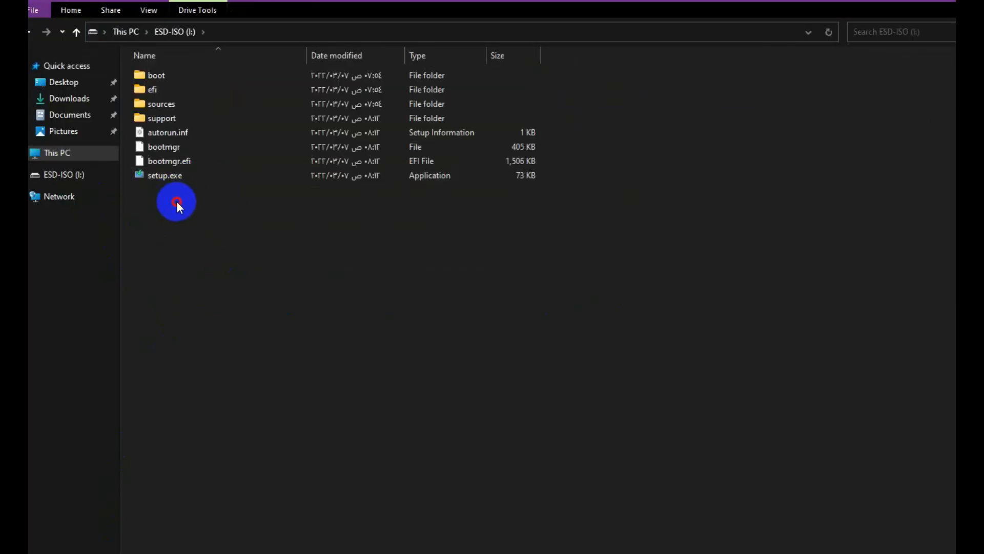
{"action": "left_click_drag", "start_coordinate": [177, 205], "coordinate": [154, 67]}
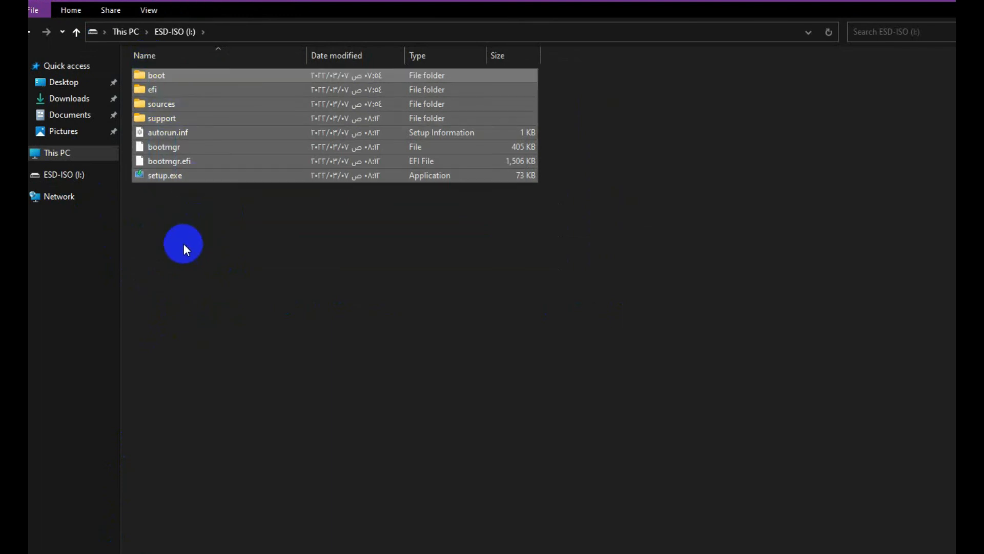
{"action": "left_click", "coordinate": [180, 220]}
{"action": "left_click_drag", "start_coordinate": [196, 219], "coordinate": [154, 77]}
{"action": "left_click", "coordinate": [198, 220]}
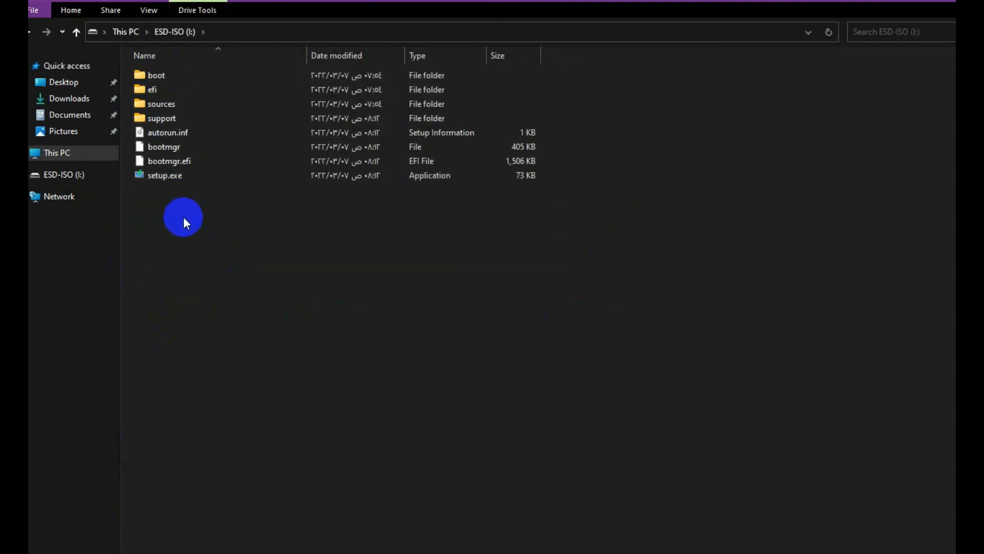
Step: Review the Rufus settings, then go back to the list of drives in This PC and select ESD-ISO (I:)
{"action": "left_click", "coordinate": [354, 552]}
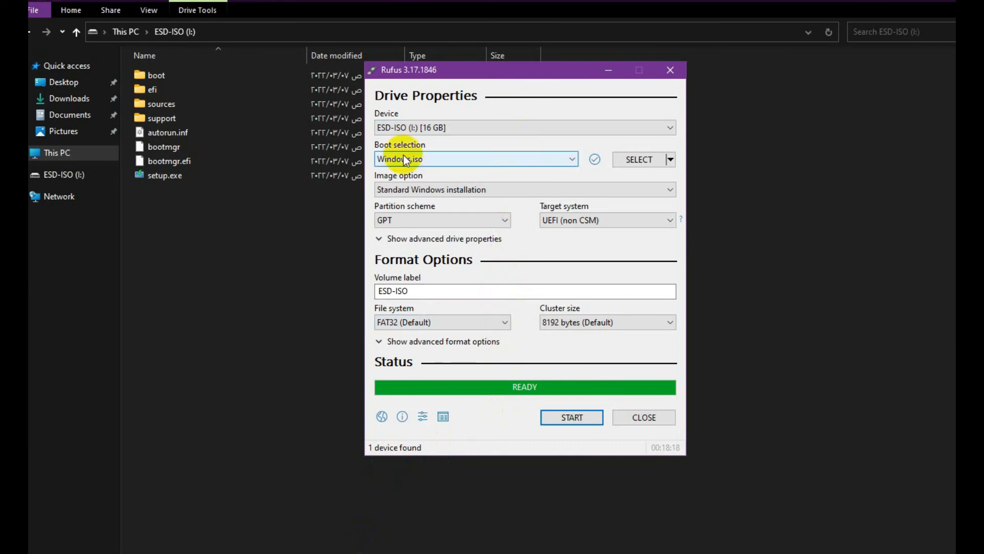
{"action": "left_click", "coordinate": [123, 32]}
{"action": "left_click", "coordinate": [200, 281]}
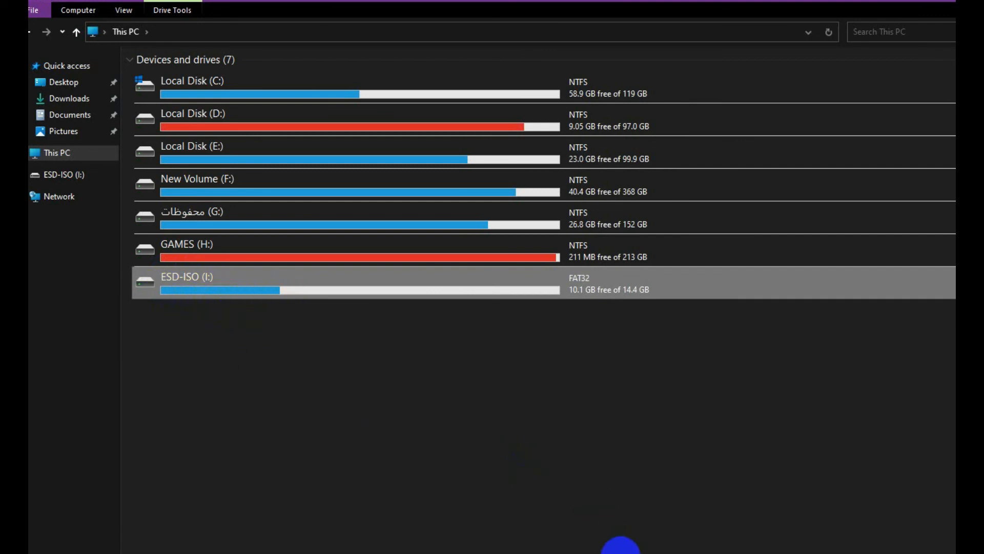
{"action": "left_click", "coordinate": [228, 289]}
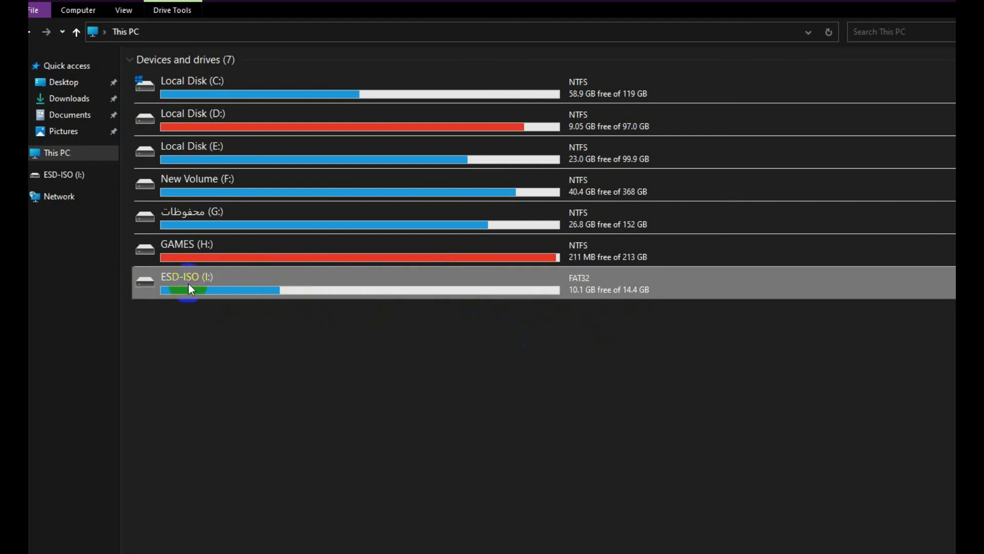
{"action": "left_click", "coordinate": [264, 326]}
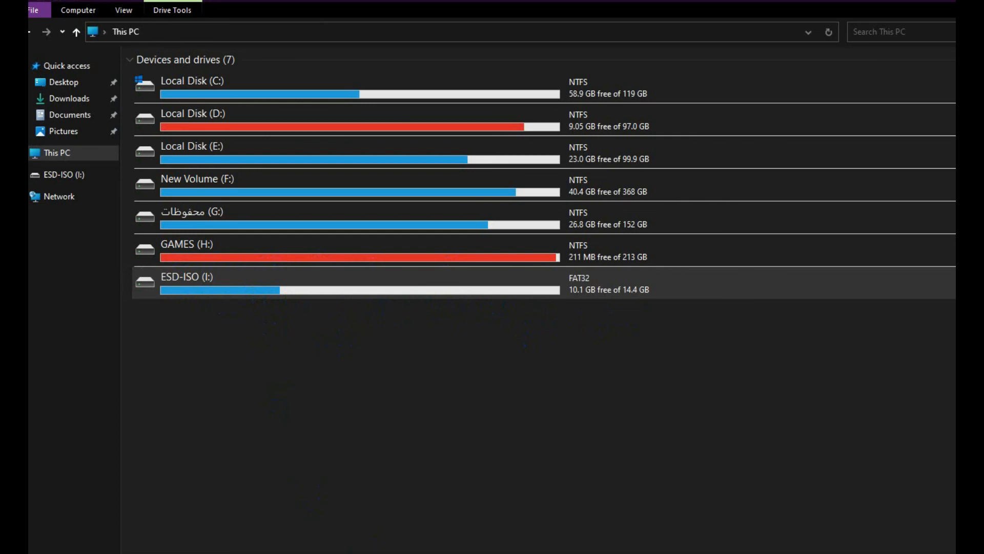
{"action": "left_click_drag", "start_coordinate": [537, 73], "coordinate": [507, 30]}
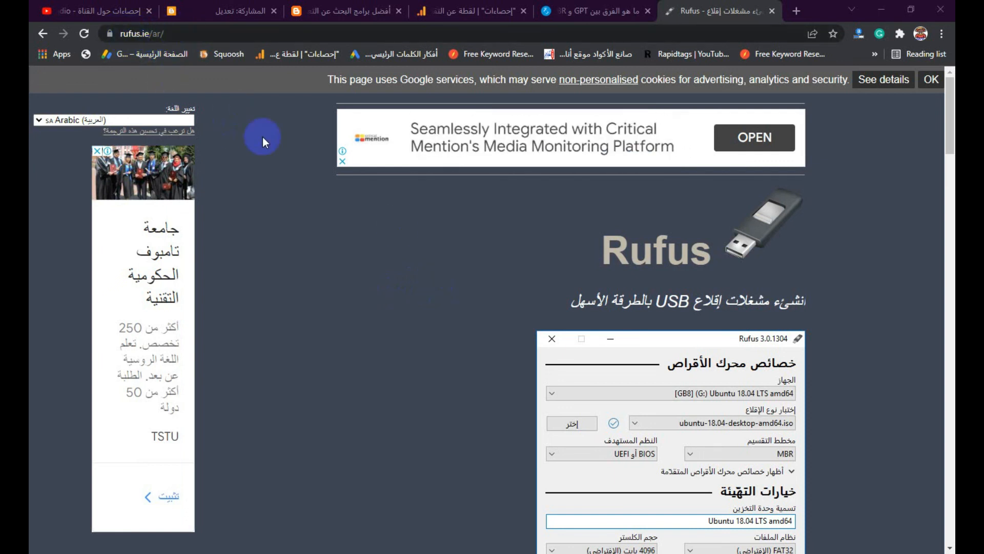
Step: Switch to the Rufus website in Chrome, download Rufus 3.17, and open the folder containing rufus-3.17.exe
{"action": "scroll", "coordinate": [538, 277], "scroll_direction": "down", "scroll_amount": 9}
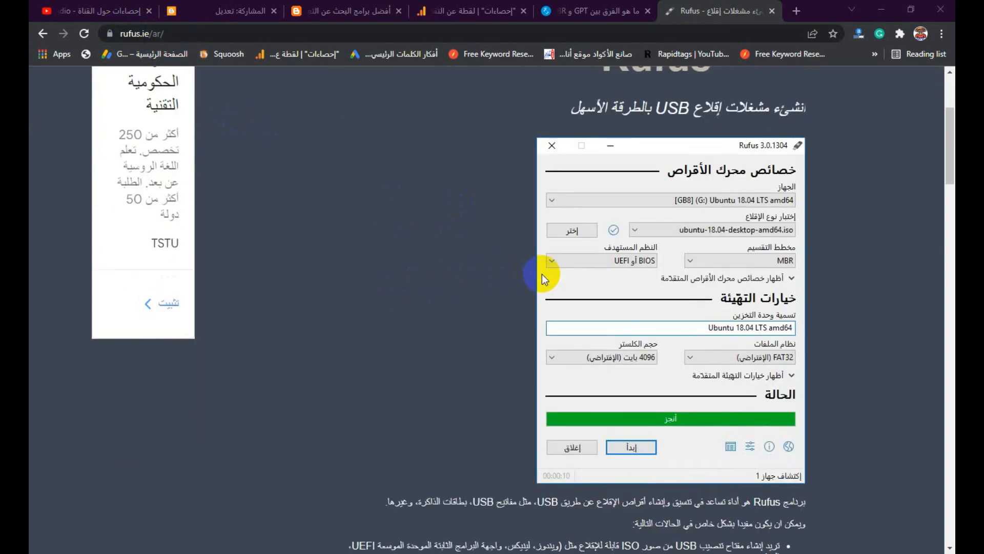
{"action": "scroll", "coordinate": [548, 270], "scroll_direction": "down", "scroll_amount": 4}
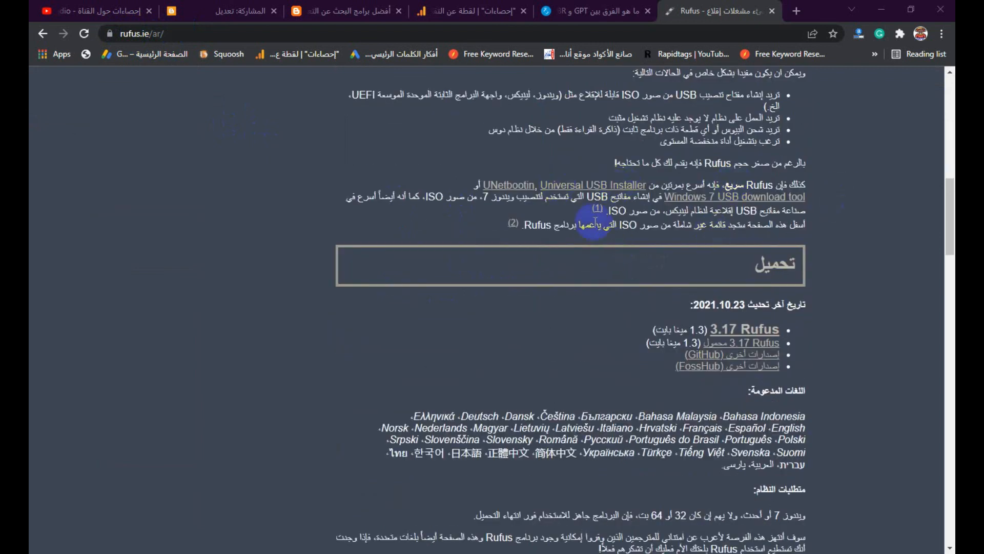
{"action": "scroll", "coordinate": [594, 221], "scroll_direction": "up", "scroll_amount": 6}
{"action": "scroll", "coordinate": [652, 218], "scroll_direction": "down", "scroll_amount": 5}
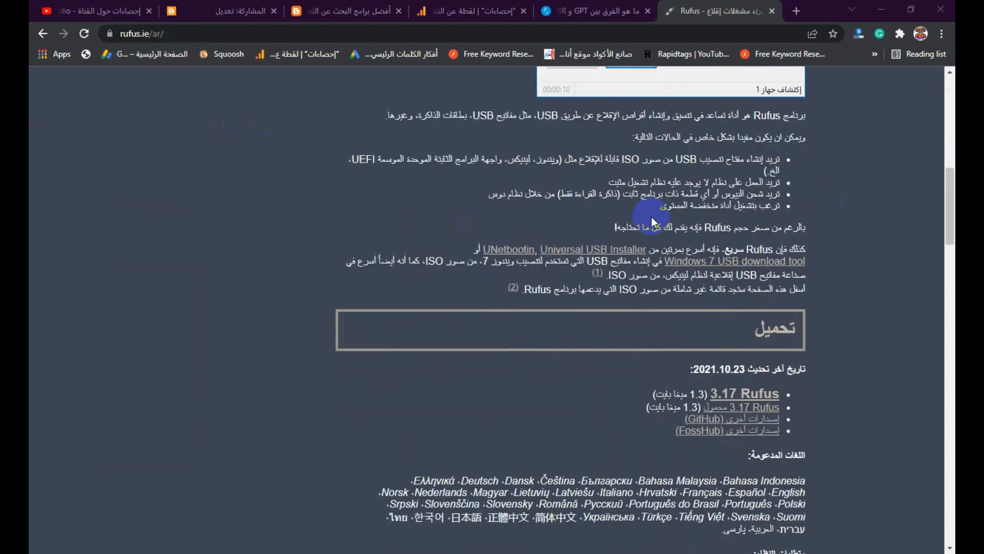
{"action": "scroll", "coordinate": [637, 226], "scroll_direction": "down", "scroll_amount": 3}
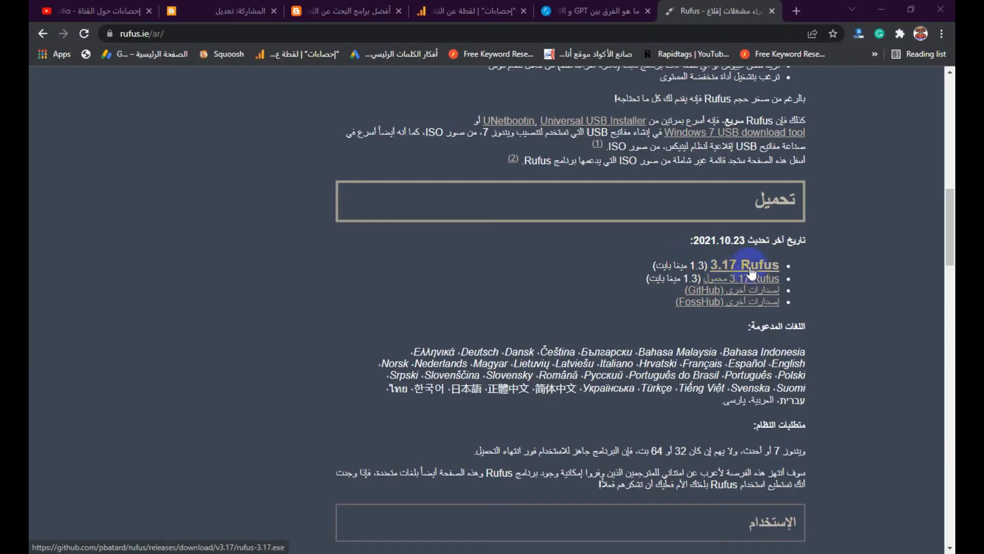
{"action": "left_click", "coordinate": [734, 271]}
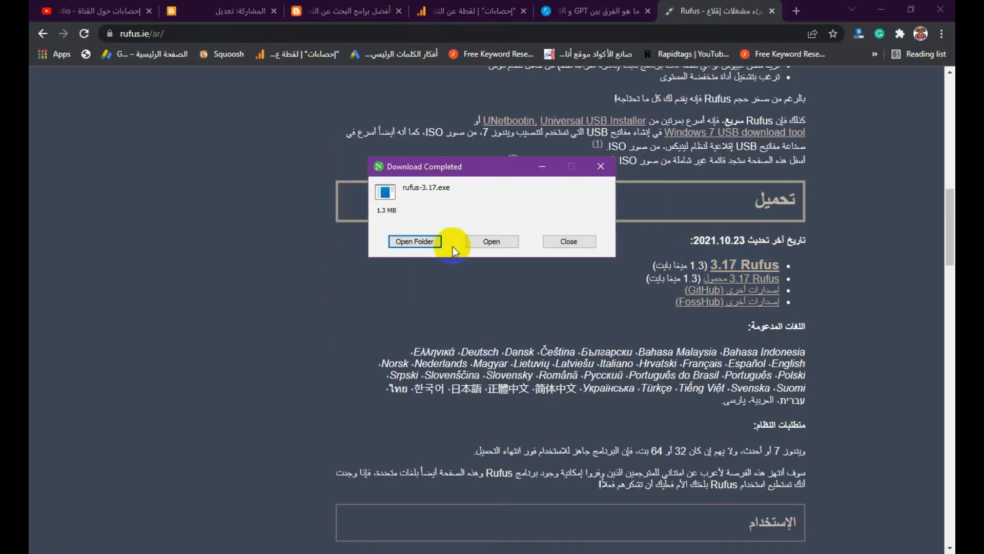
{"action": "left_click", "coordinate": [428, 246]}
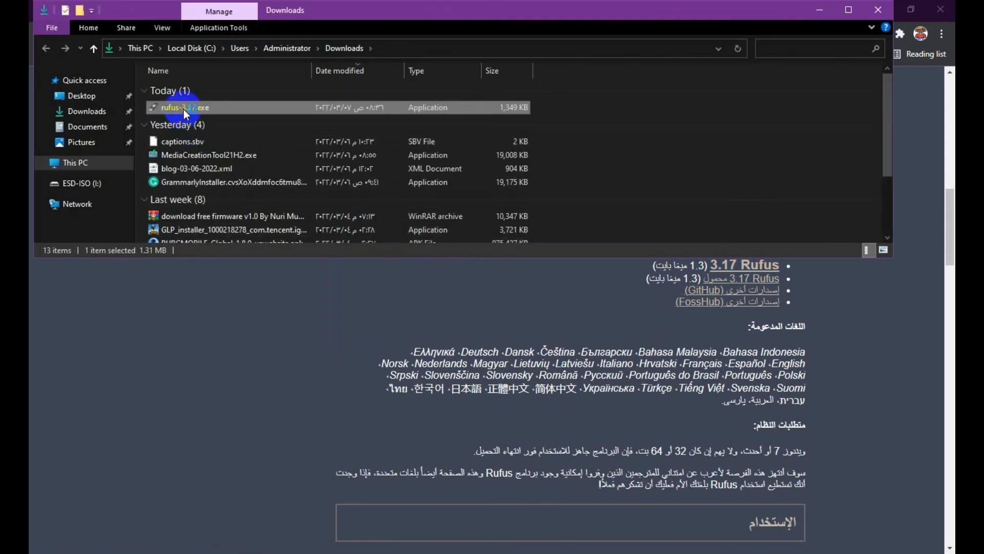
{"action": "left_click", "coordinate": [310, 289]}
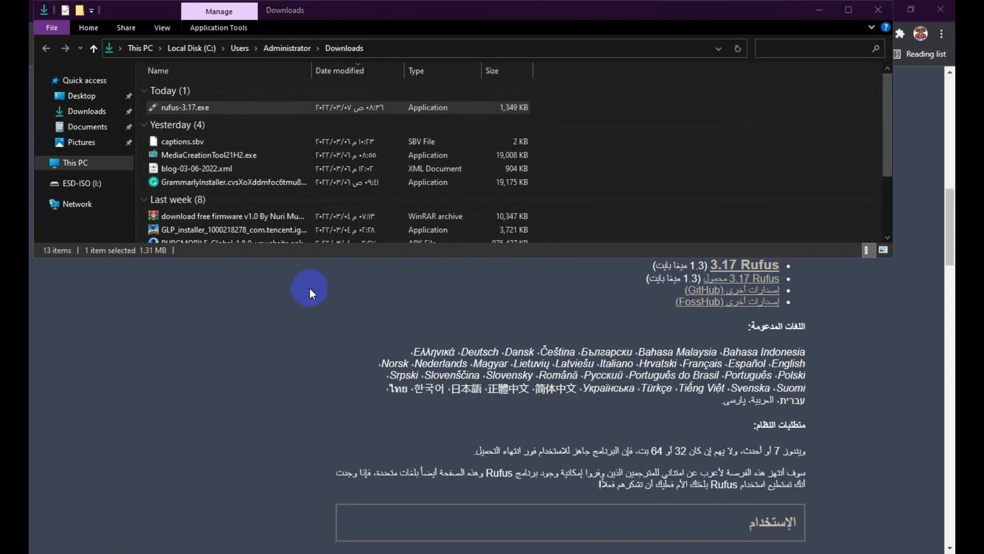